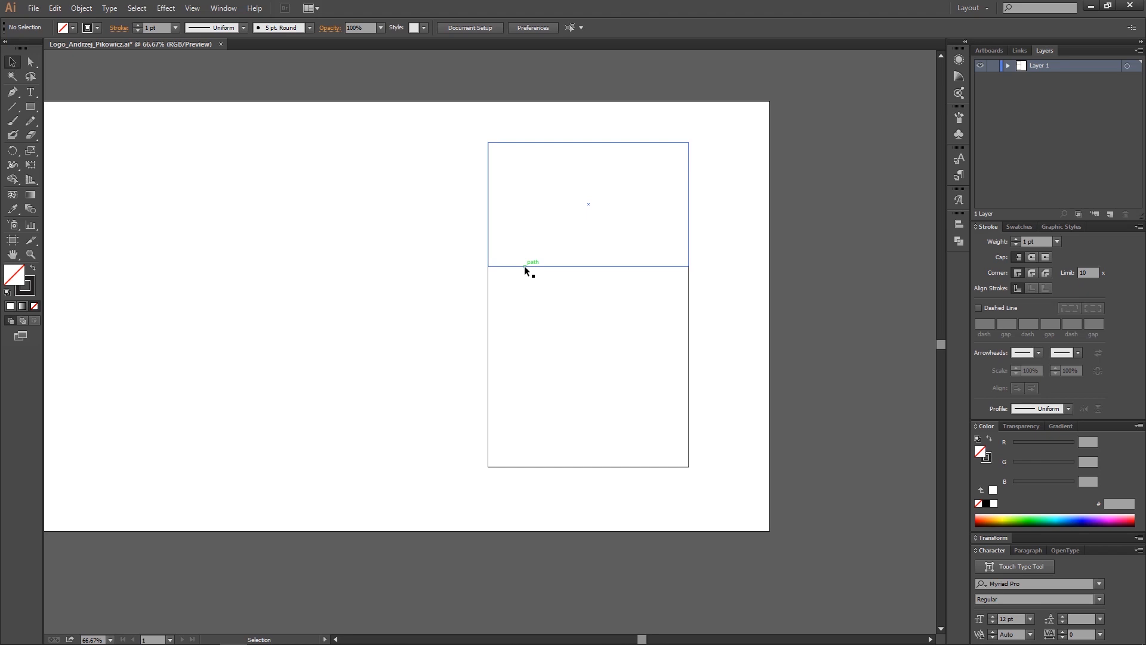
- Divide the golden rectangle into successively smaller squares and inscribe a circle in each square
drag(30, 107, 67, 133)
drag(488, 467, 688, 266)
key(v)
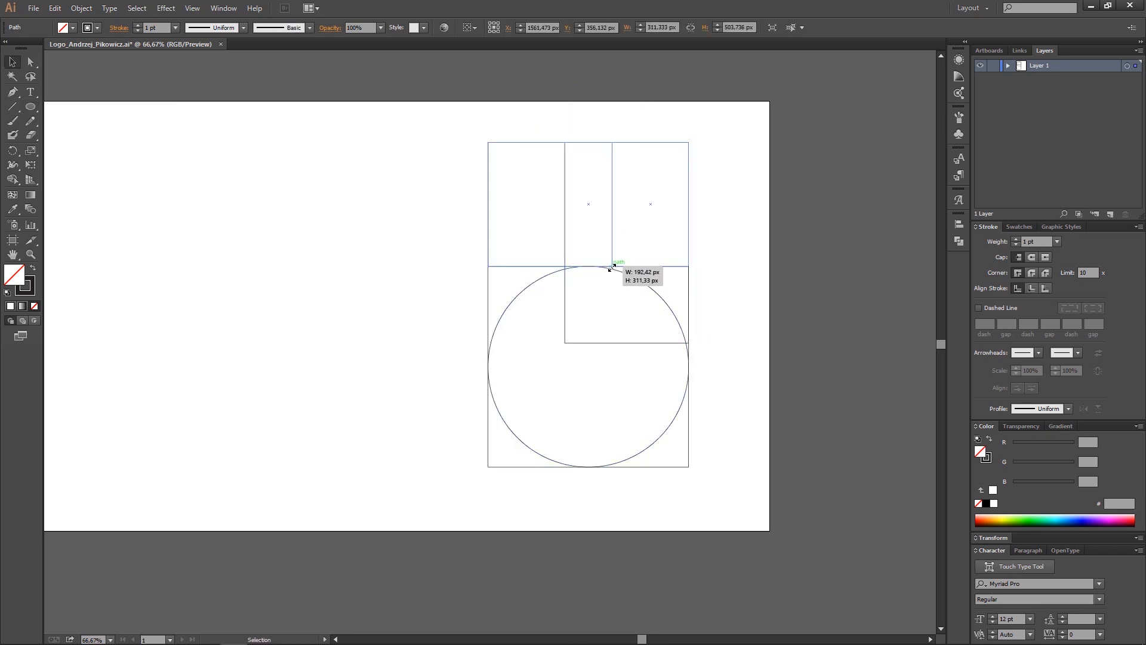
drag(689, 179, 690, 179)
scroll(689, 179, up, 2)
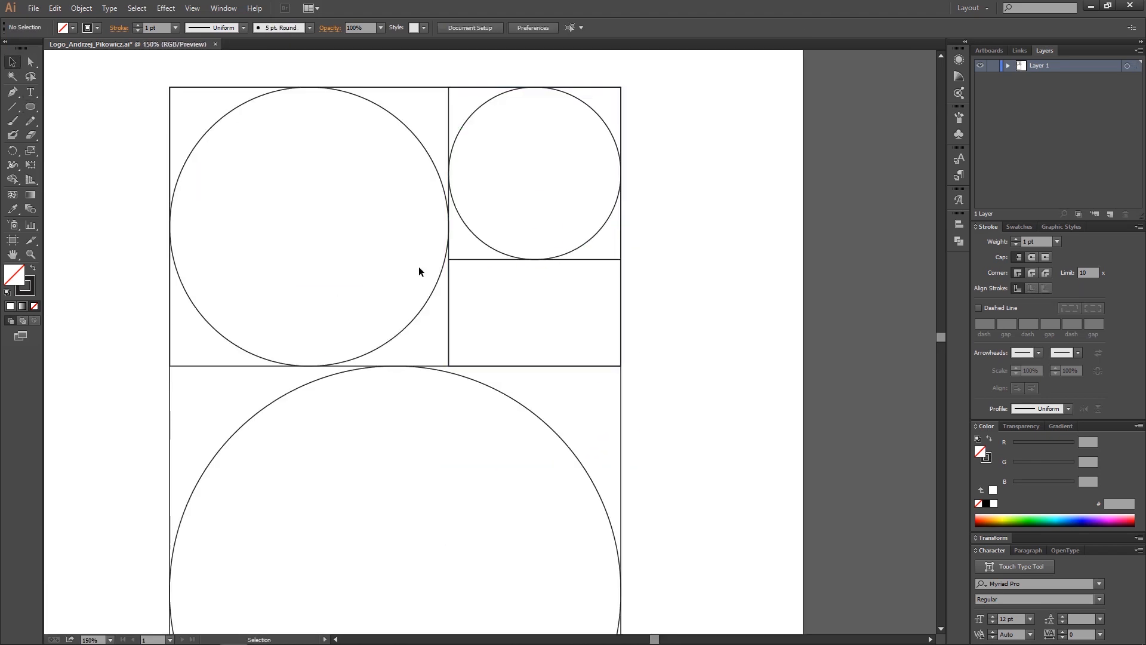
drag(599, 191, 624, 261)
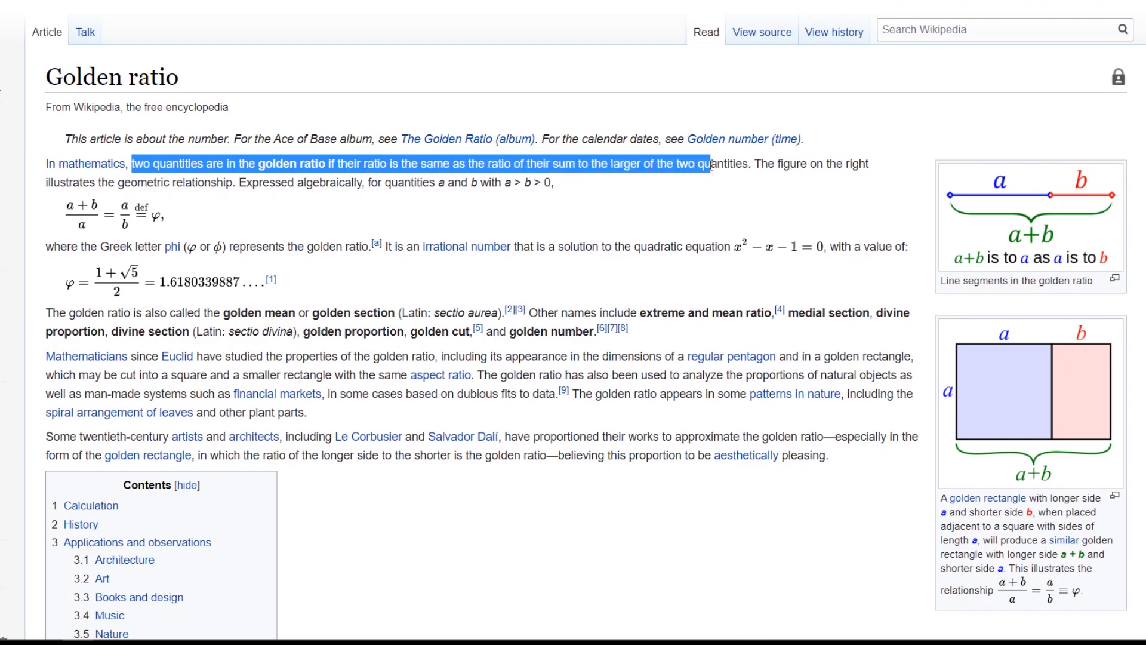
- Read the definition of the golden ratio and the rest of the Golden ratio article on Wikipedia
click(762, 184)
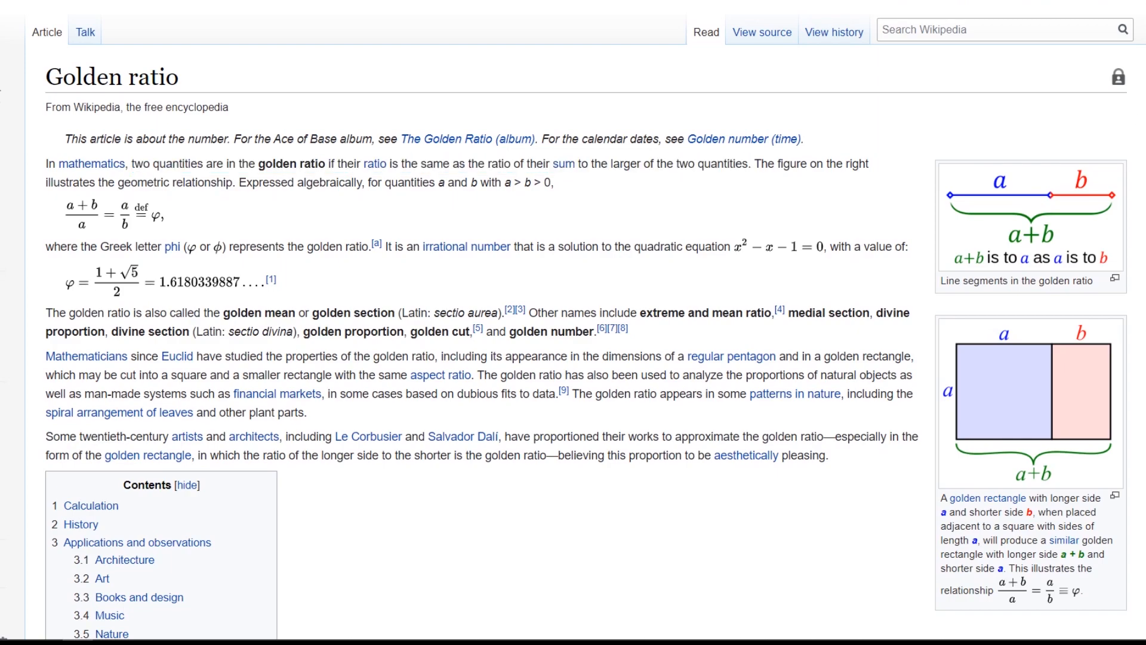
scroll(573, 322, down, 20)
scroll(573, 322, down, 20)
scroll(1128, 384, down, 20)
scroll(1128, 384, down, 18)
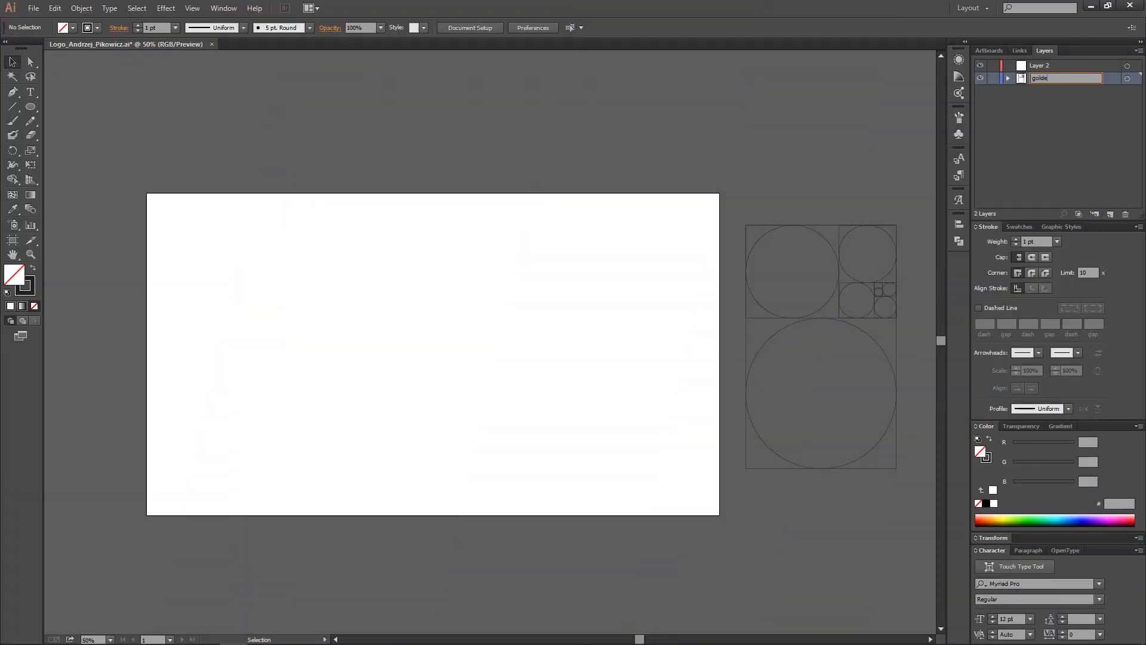
- Name the layer holding the squares and circles "golden ratio" and lock it
click(994, 78)
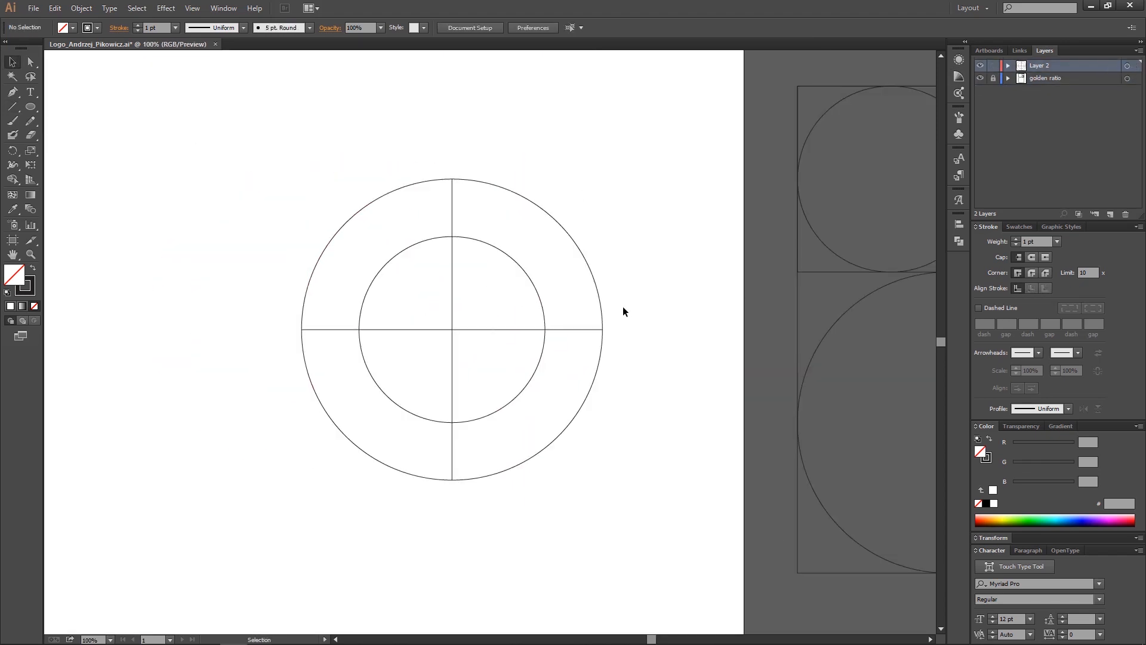
click(994, 79)
click(994, 78)
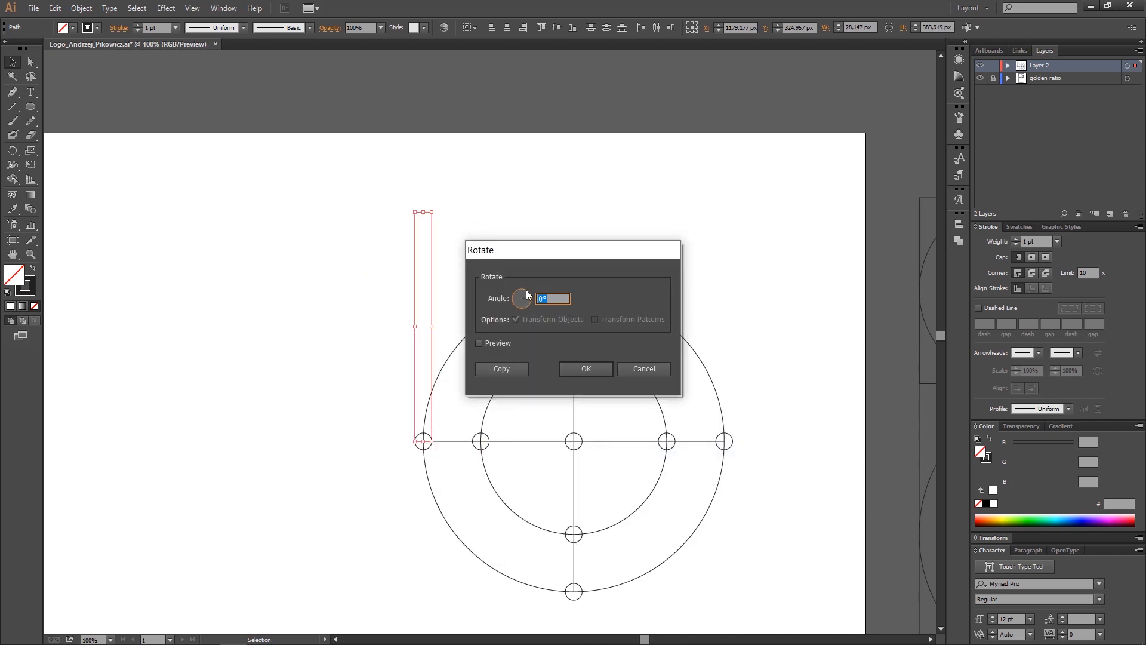
- Rotate the narrow bar diagonally to join the outer circle's left and top small circles, and mirror a copy to the right side
click(588, 366)
right_click(449, 321)
drag(358, 407, 437, 440)
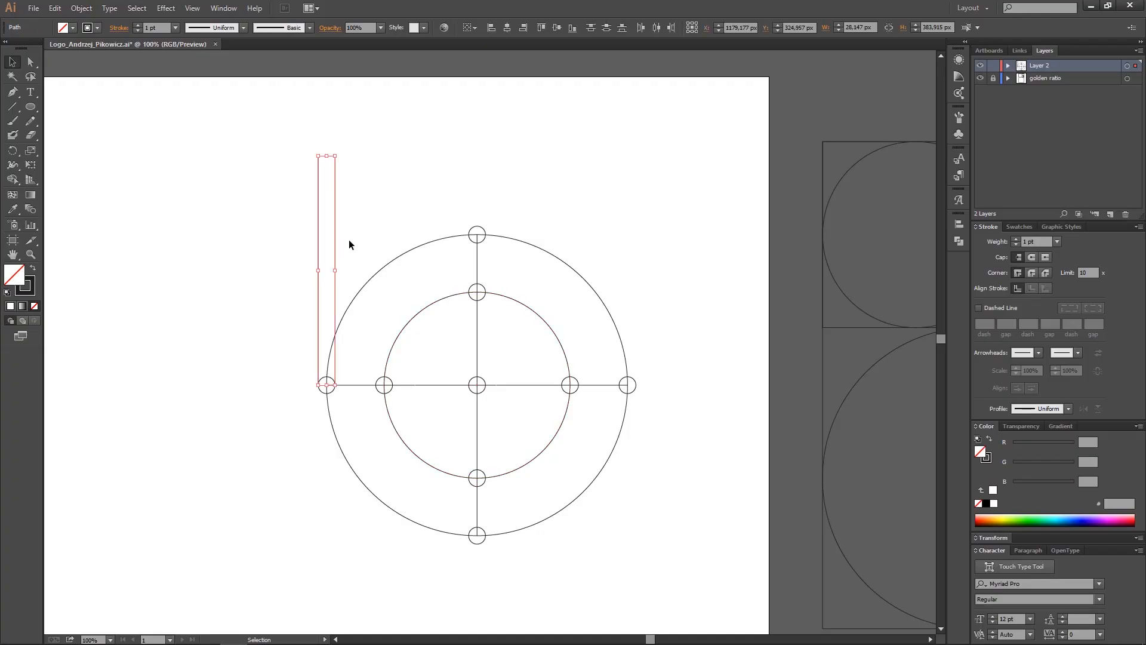
right_click(469, 226)
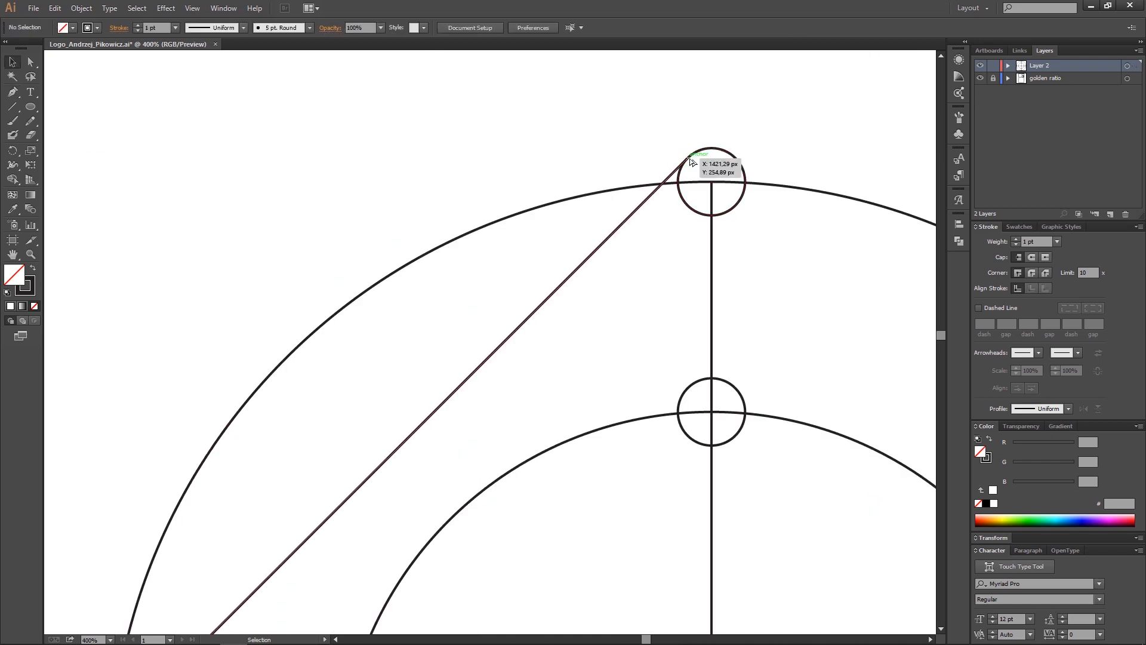
right_click(448, 199)
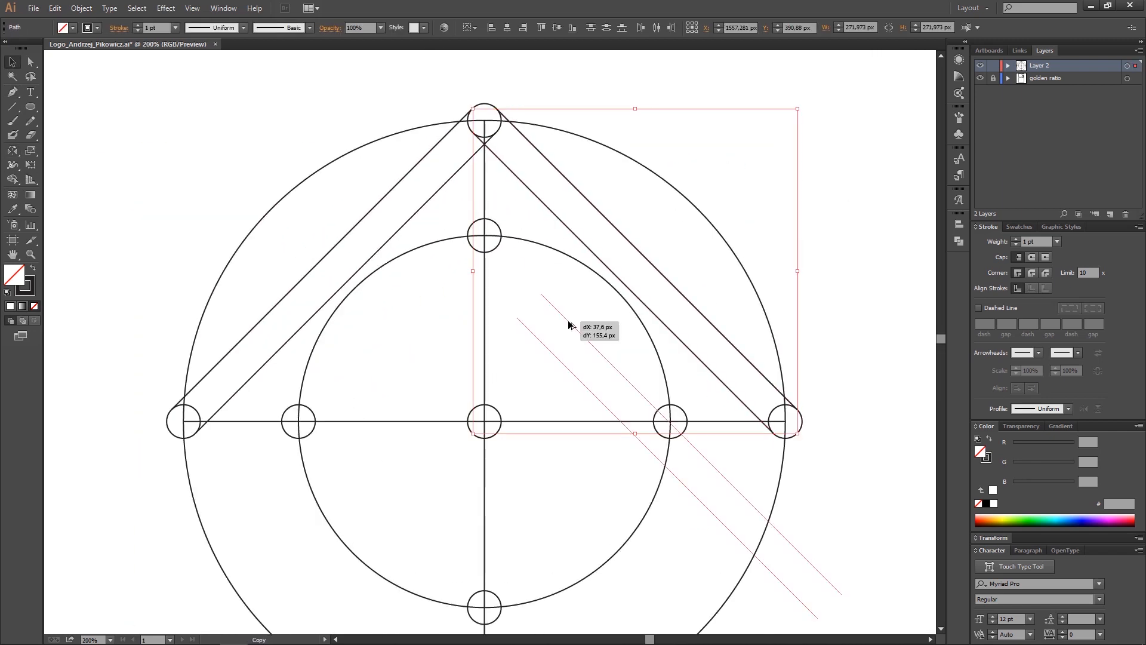
key(c)
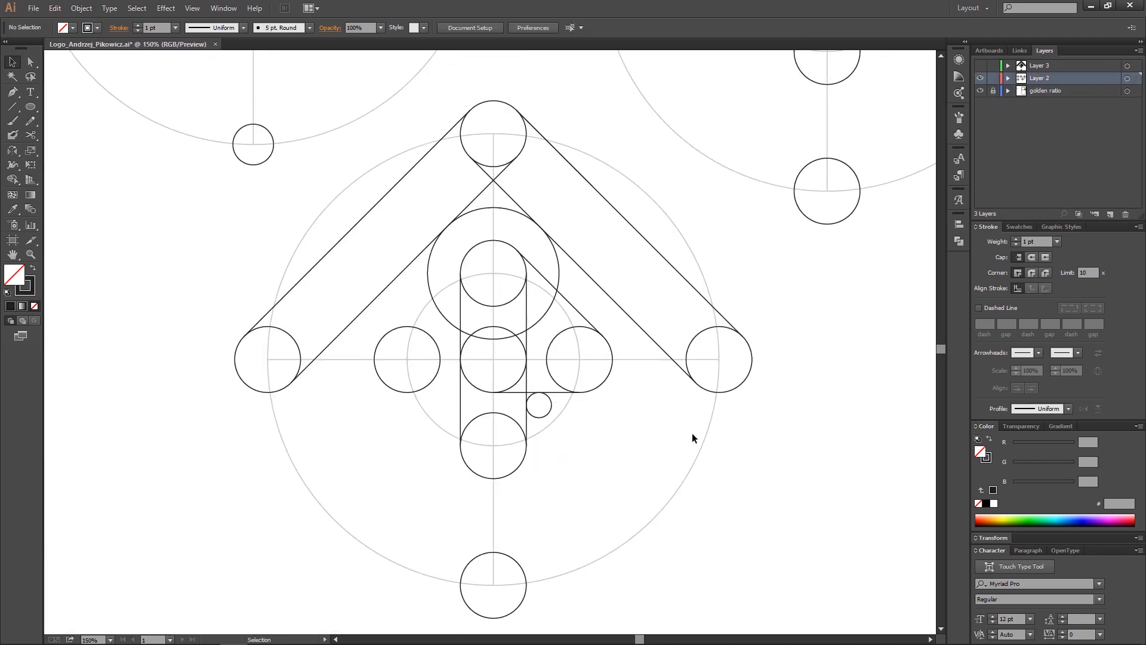
- Merge the construction circles and tangent lines into the outline of the roof-and-P logo mark
key(ctrl+minus)
click(564, 385)
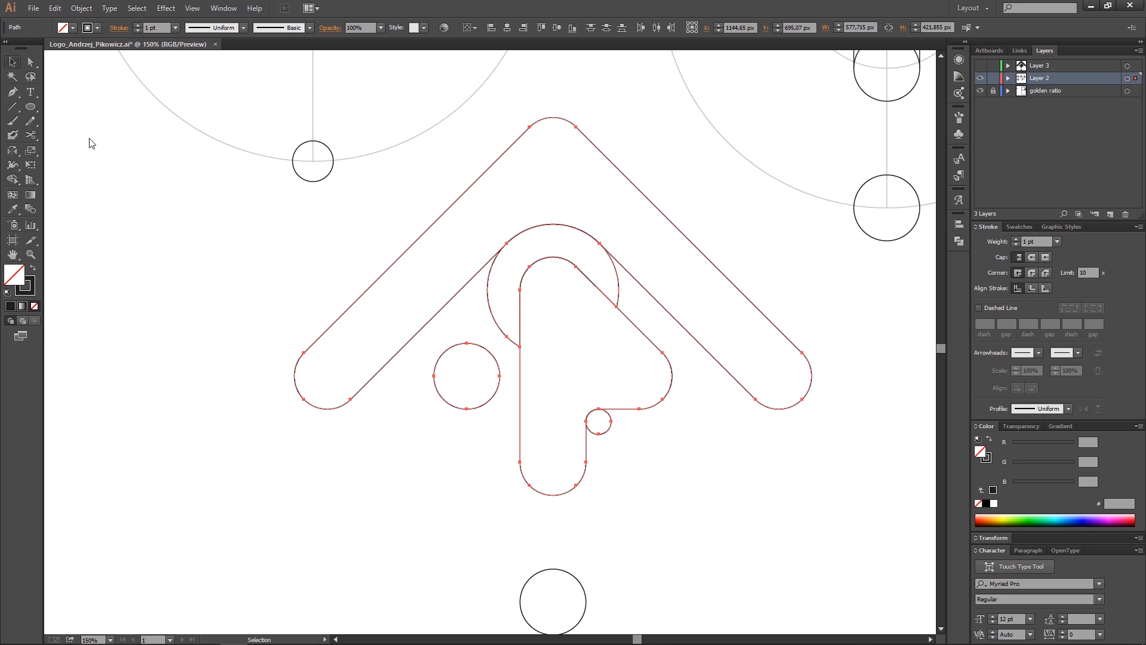
alt+scroll(619, 287, down, 1)
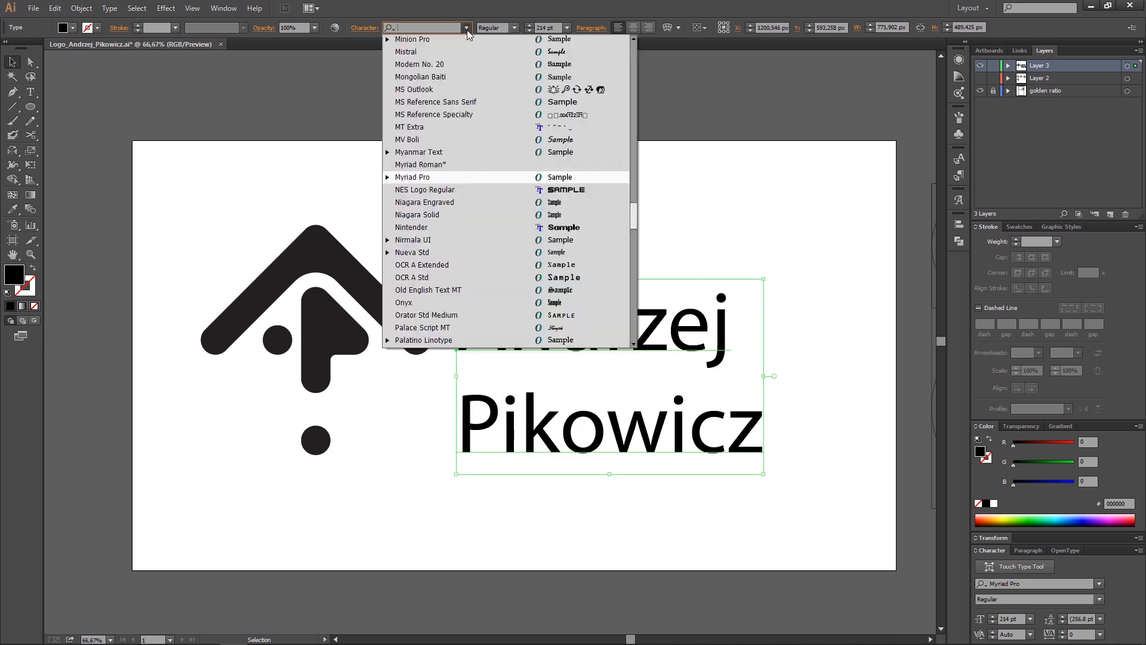
- Set the name text in the D-DIN font and move it beside the logo mark
scroll(512, 150, up, 10)
click(465, 138)
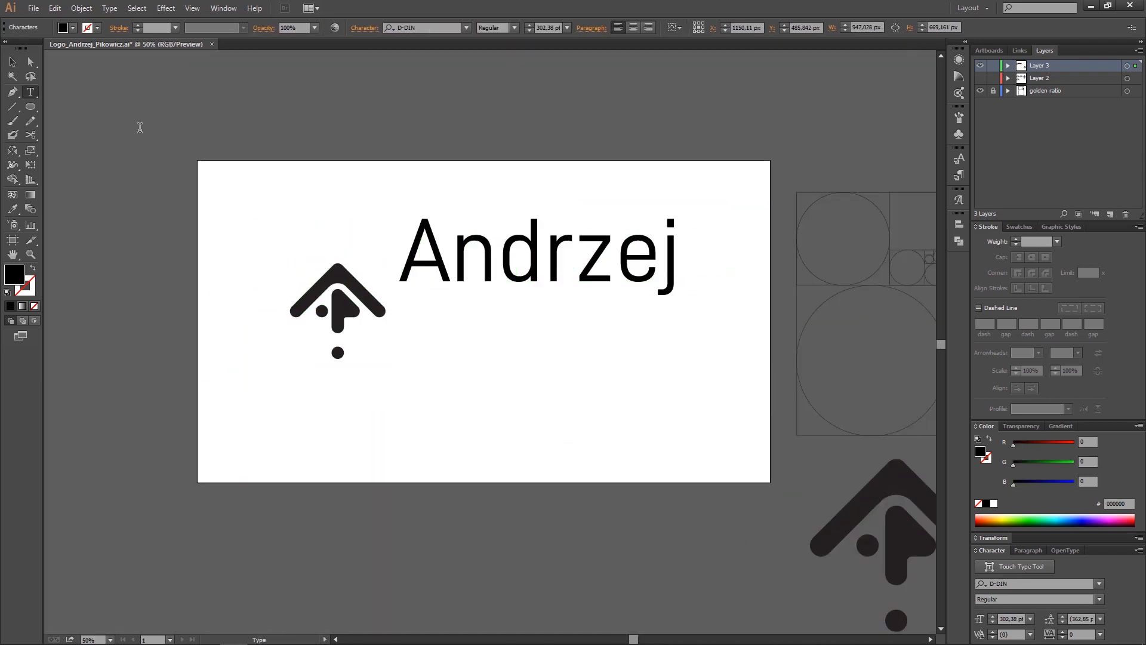
drag(450, 255, 375, 330)
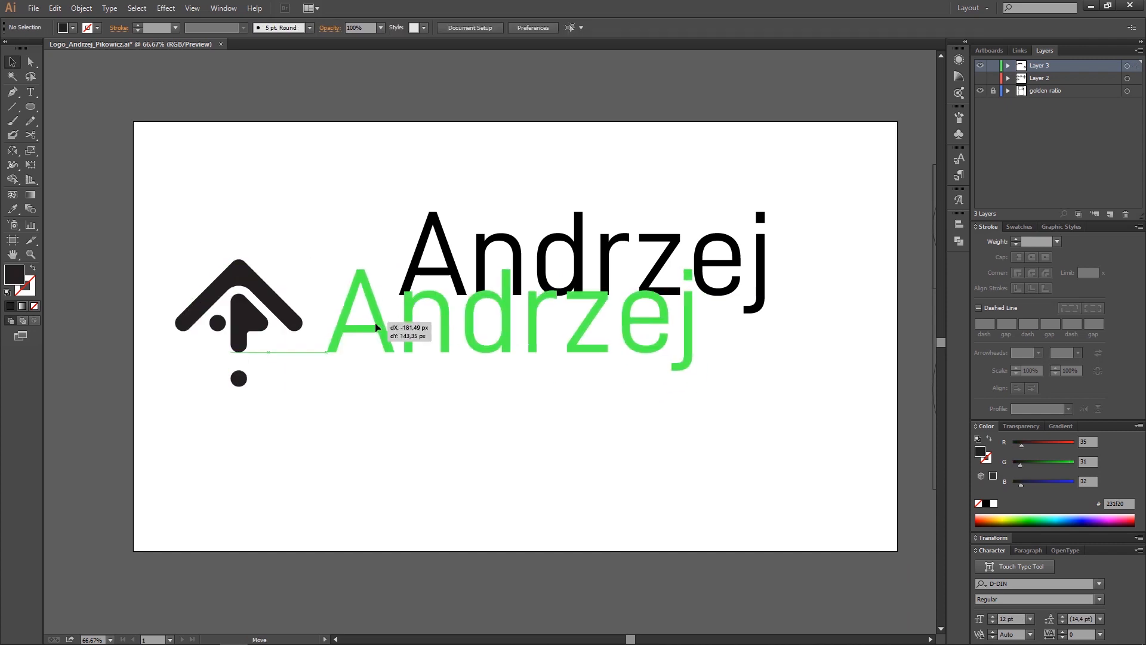
double_click(515, 350)
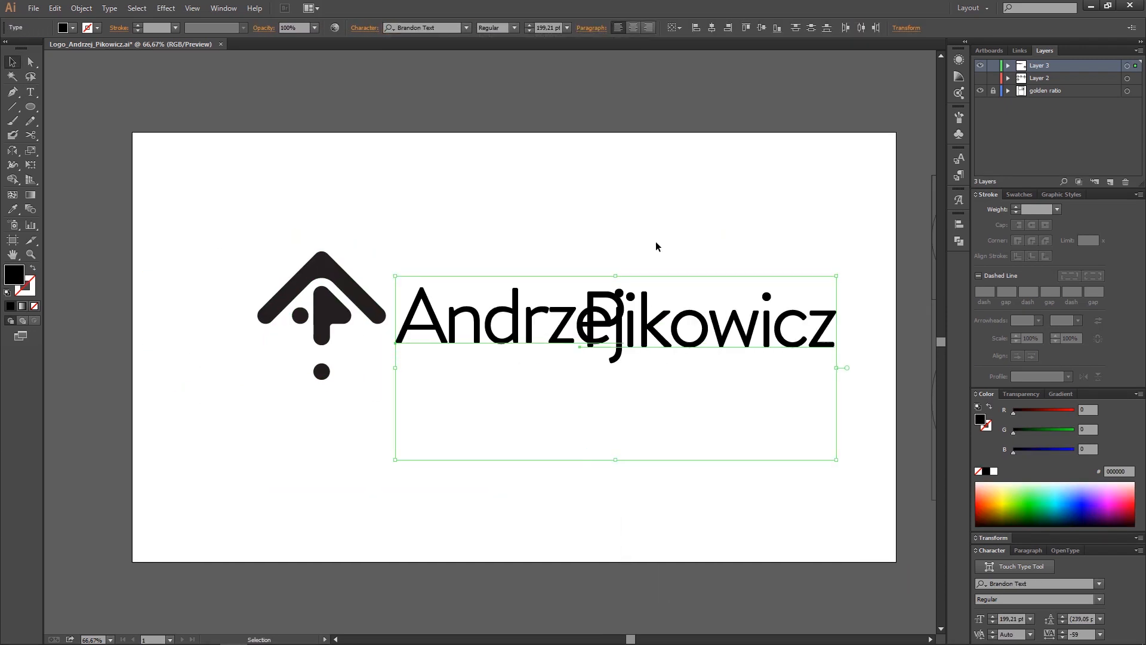
- Search the fonts for "bra" for the two name lines and adjust their vertical position beside the mark
click(442, 28)
text(bra)
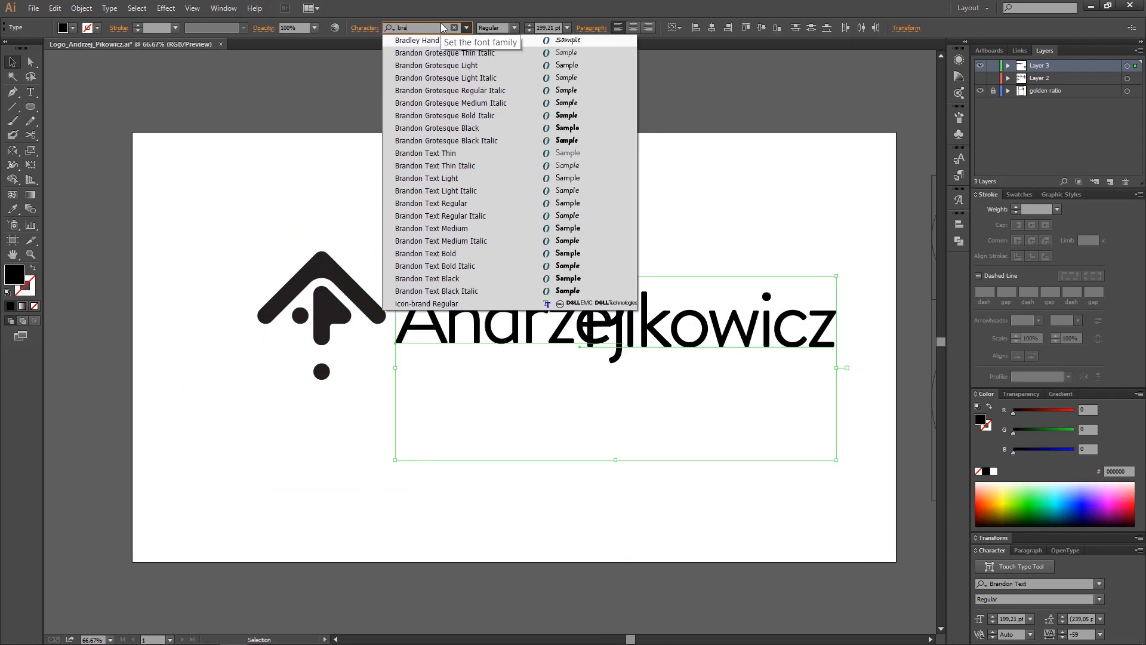
drag(544, 319, 545, 291)
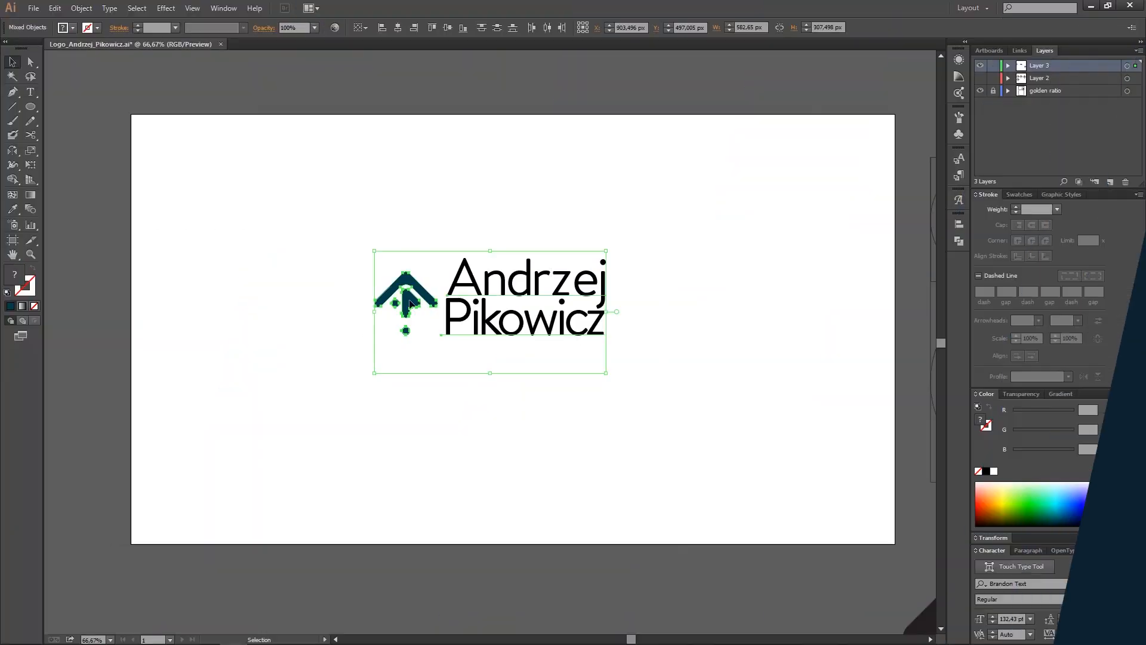
- Lay out copies of the logo with name down the artboard's left side and fit the rotated mark's dot onto the j
drag(501, 292, 239, 317)
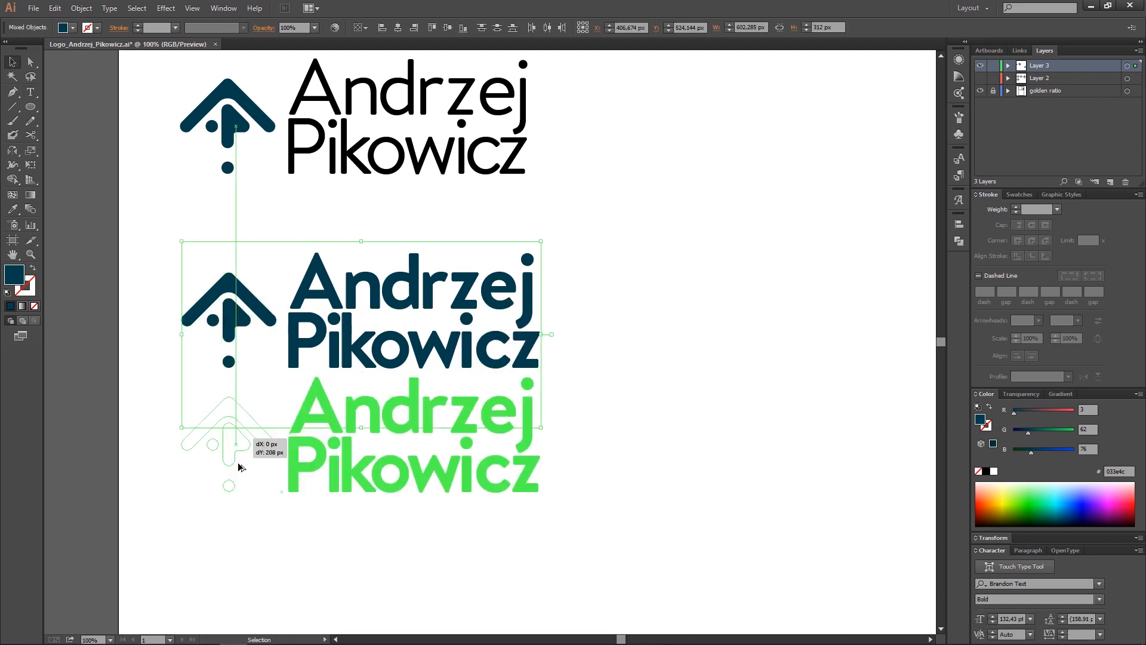
drag(235, 466, 235, 517)
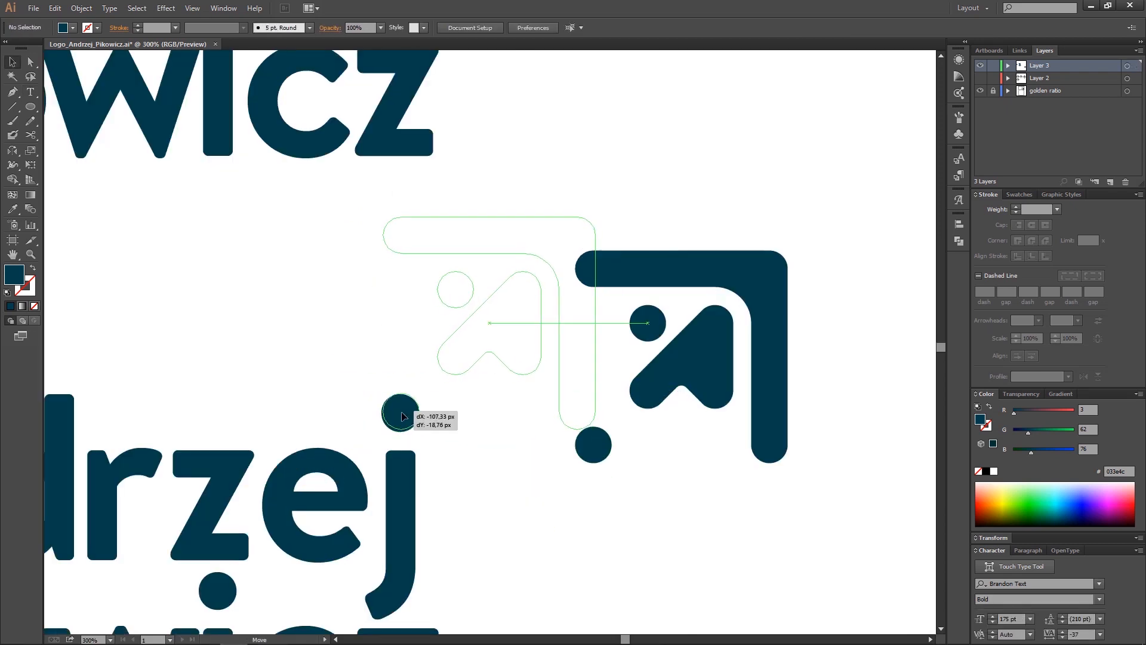
drag(402, 417, 400, 415)
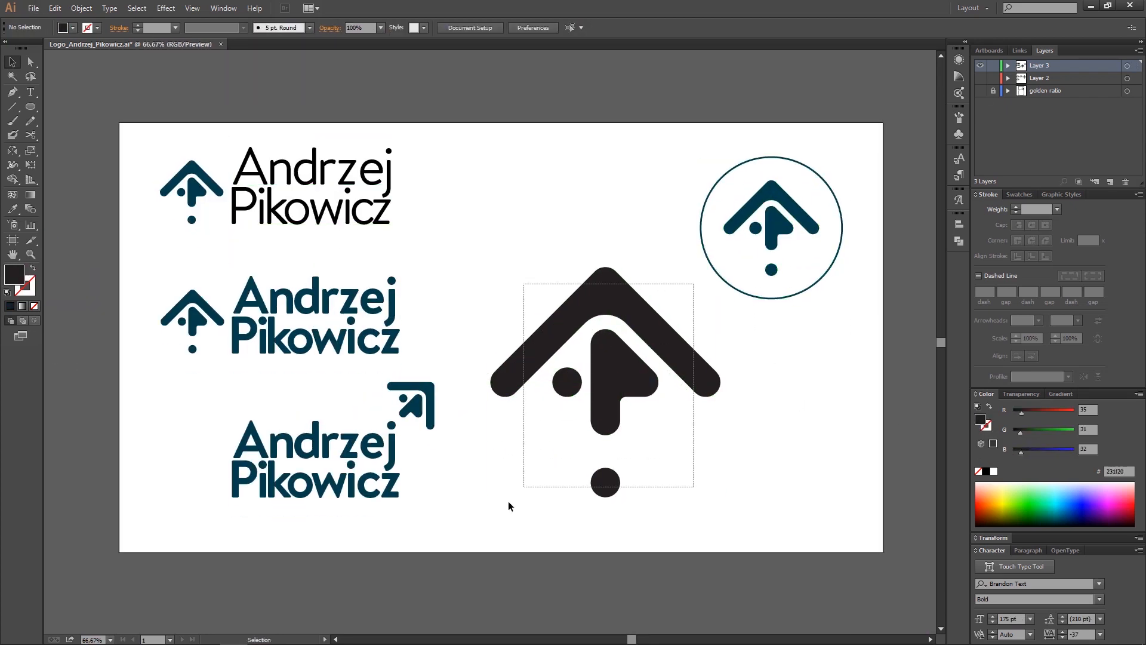
- Reposition the large black logo mark into the lower left part of the artboard
drag(581, 418, 778, 418)
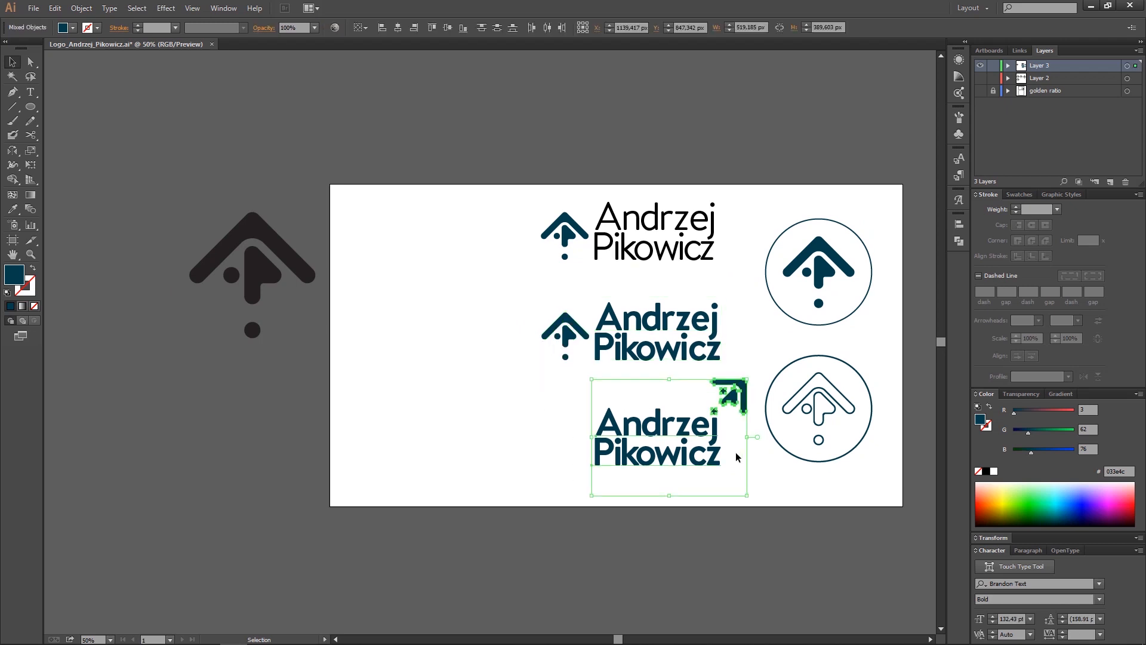
drag(254, 266, 442, 397)
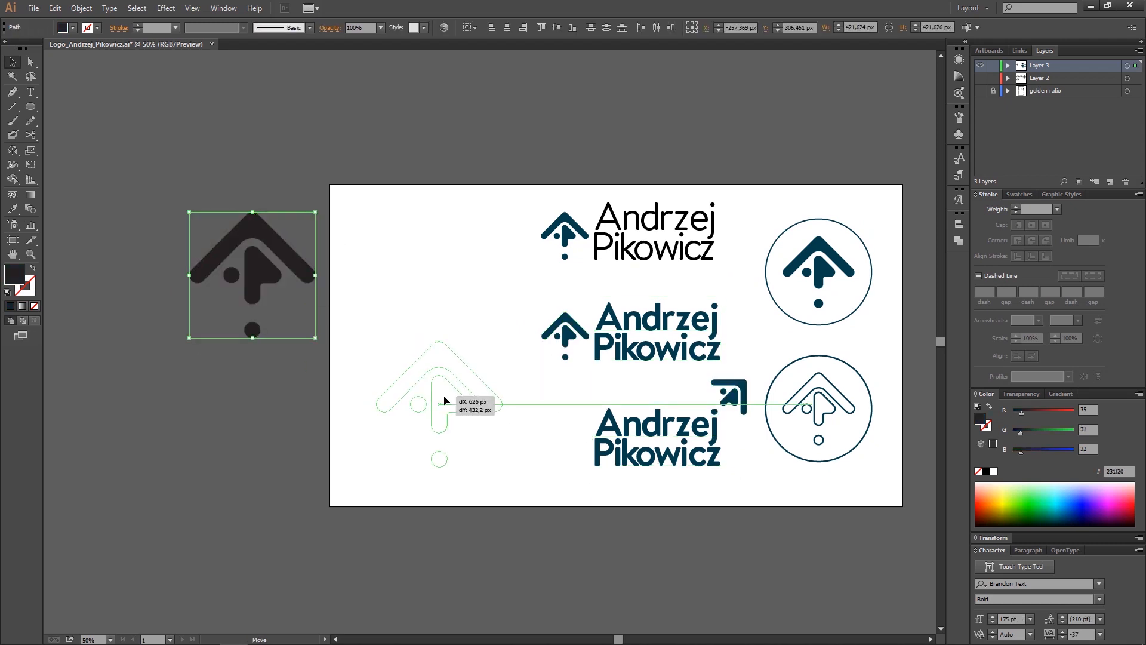
drag(381, 360, 489, 464)
mouse_move(441, 406)
mouse_down()
mouse_move(442, 256)
mouse_move(442, 415)
mouse_up()
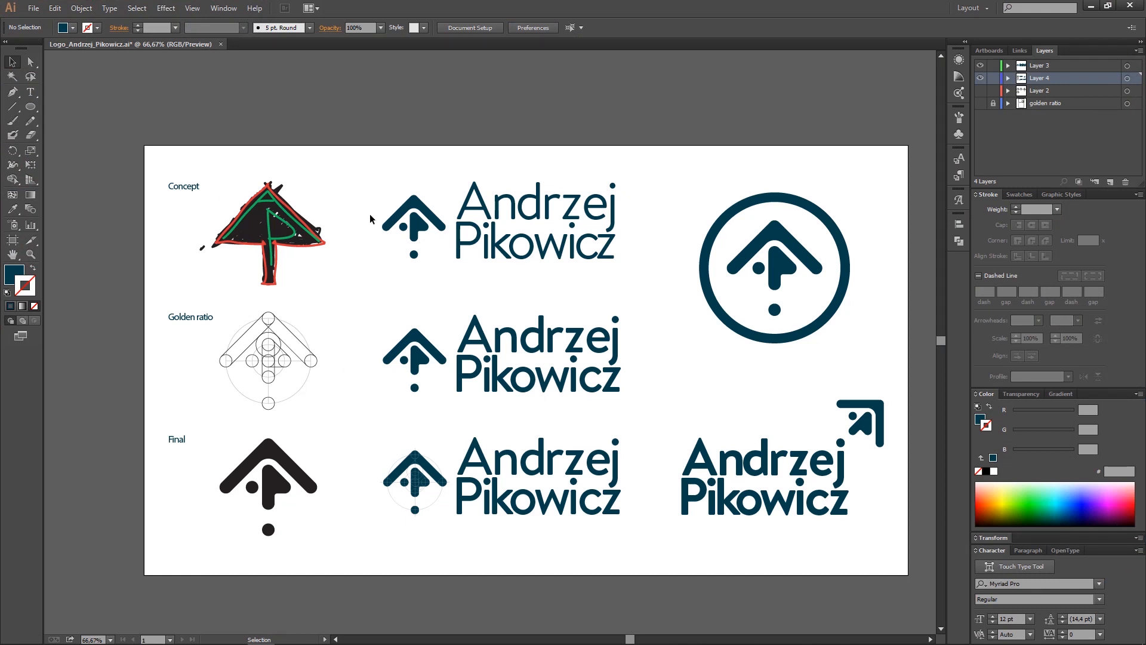
- Examine the Concept sketch, the Golden ratio construction and the Final mark up close
scroll(232, 171, up, 2)
drag(392, 242, 495, 191)
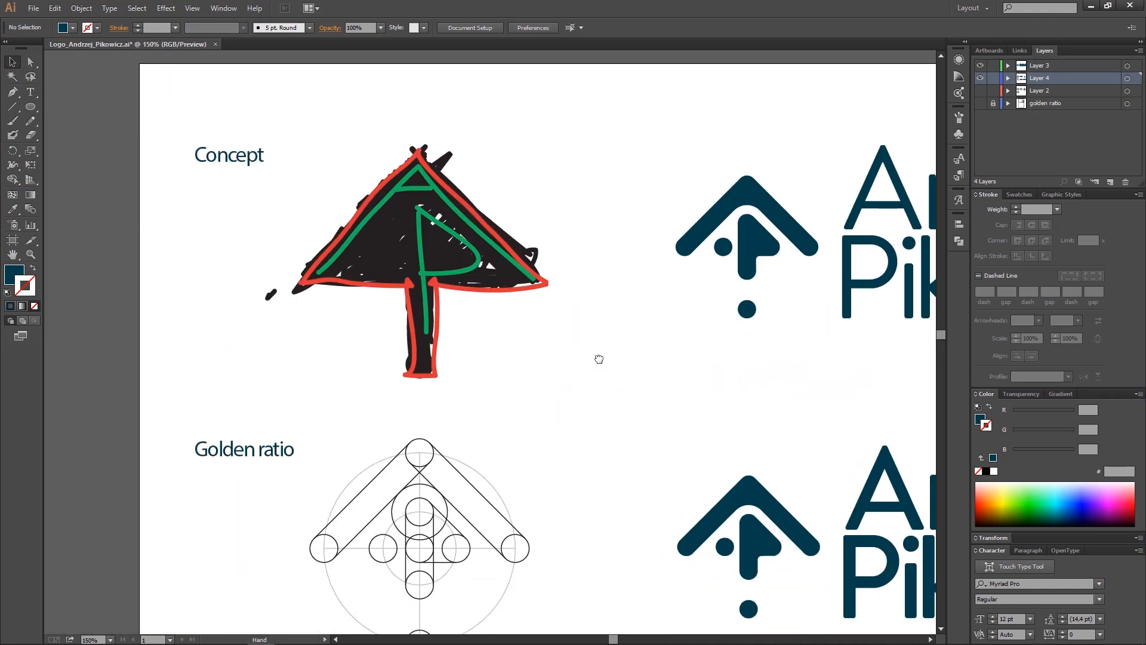
drag(599, 359, 623, 223)
drag(638, 399, 675, 200)
drag(679, 345, 451, 496)
drag(698, 158, 405, 468)
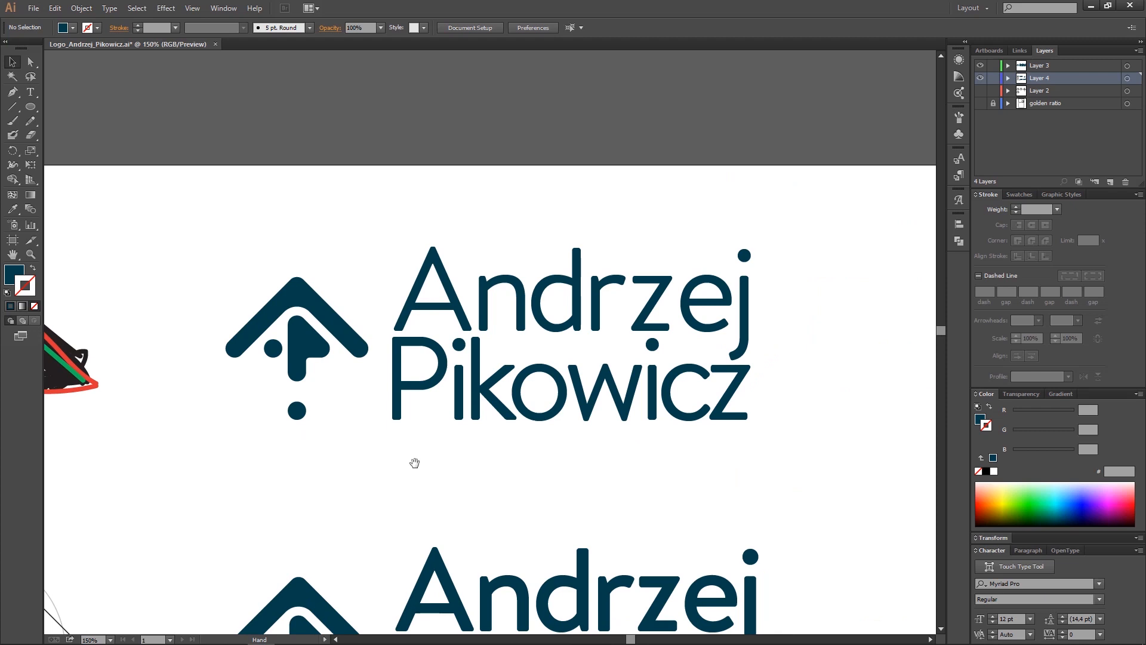
- Inspect the font weights of the top and middle name lockups and view the version with construction circles below
click(497, 320)
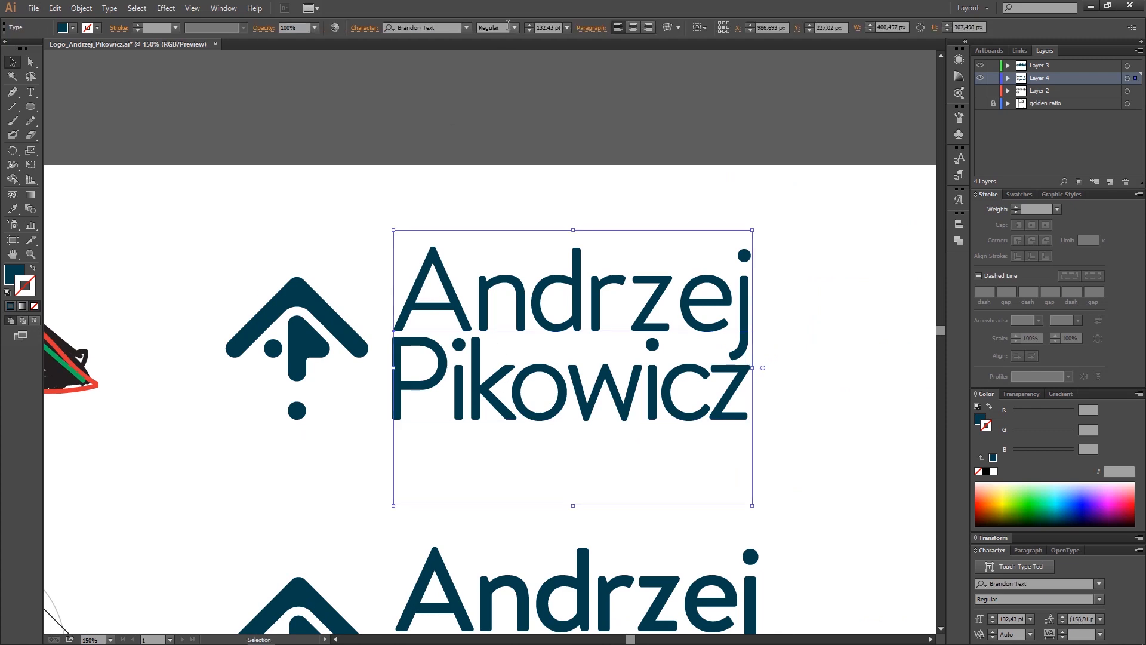
click(483, 204)
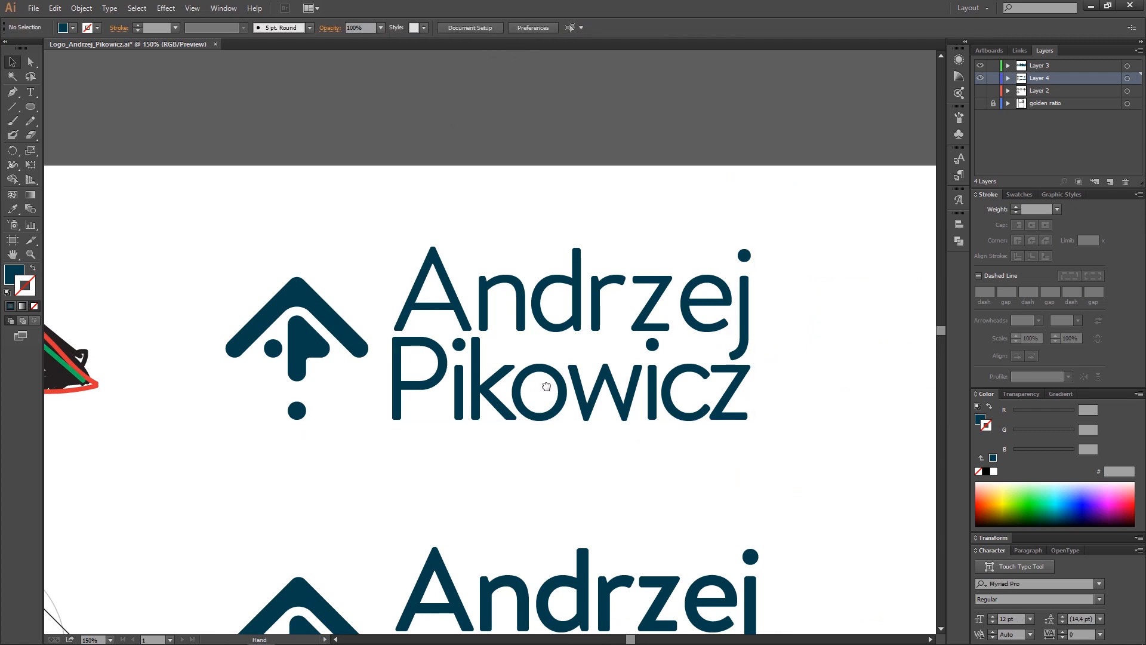
drag(546, 387, 553, 208)
click(550, 341)
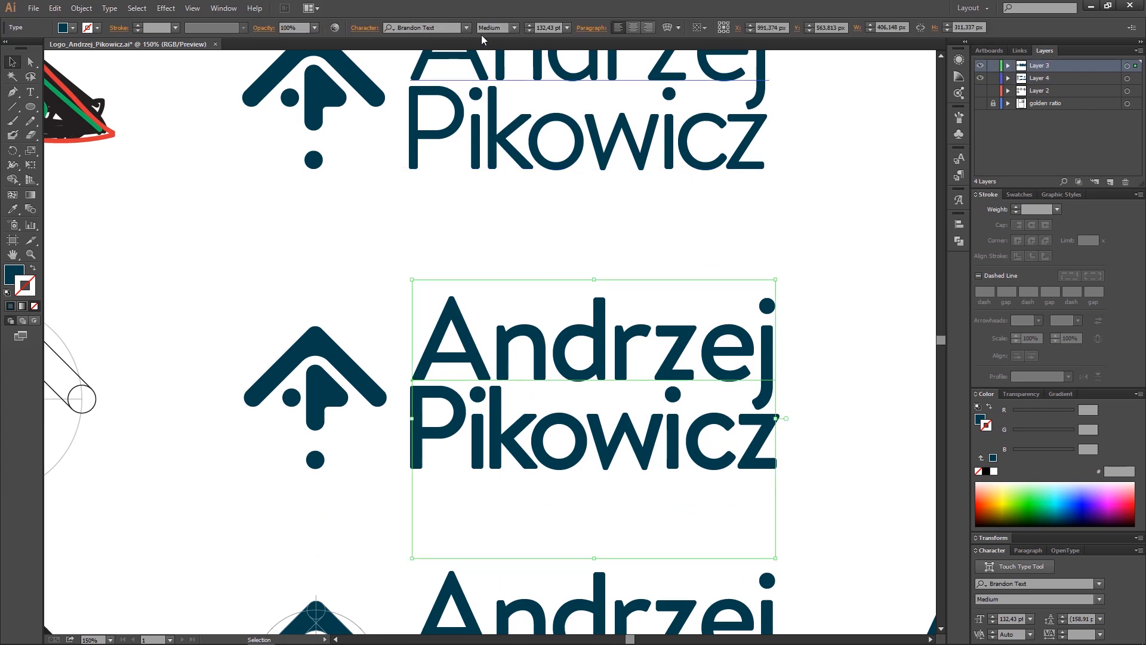
click(466, 237)
drag(500, 429, 519, 192)
scroll(302, 448, up, 2)
drag(433, 440, 554, 396)
scroll(467, 333, up, 1)
scroll(435, 414, down, 5)
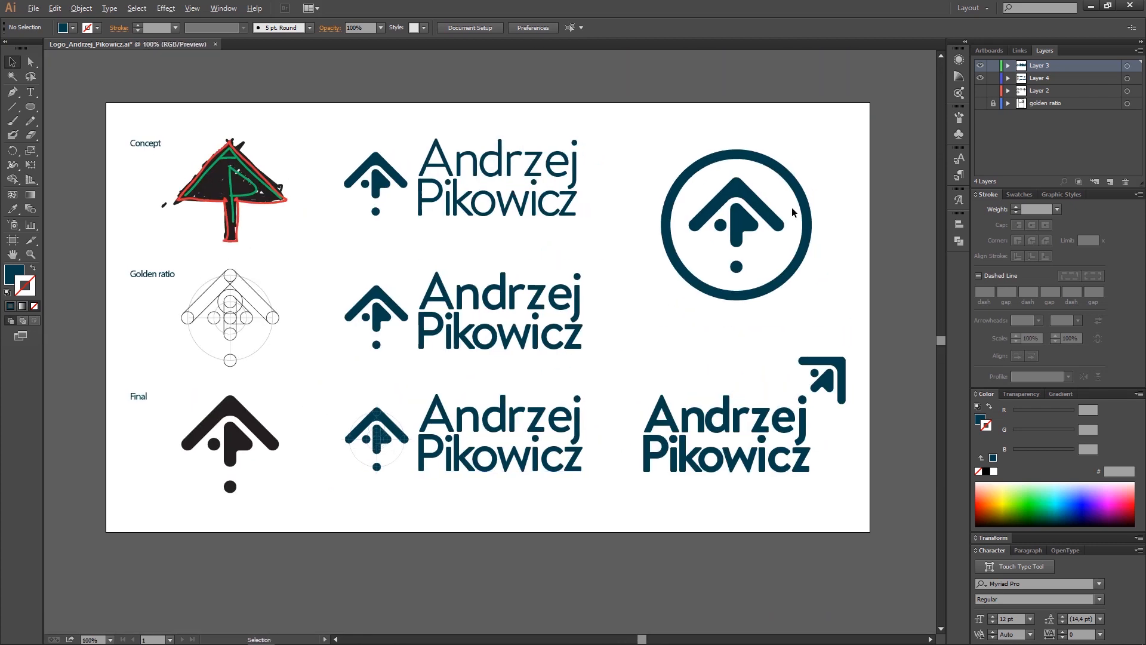
- Examine the circular badge and the bold lockup with the rotated mark, and review the whole presentation board
scroll(793, 212, up, 1)
drag(785, 302, 702, 357)
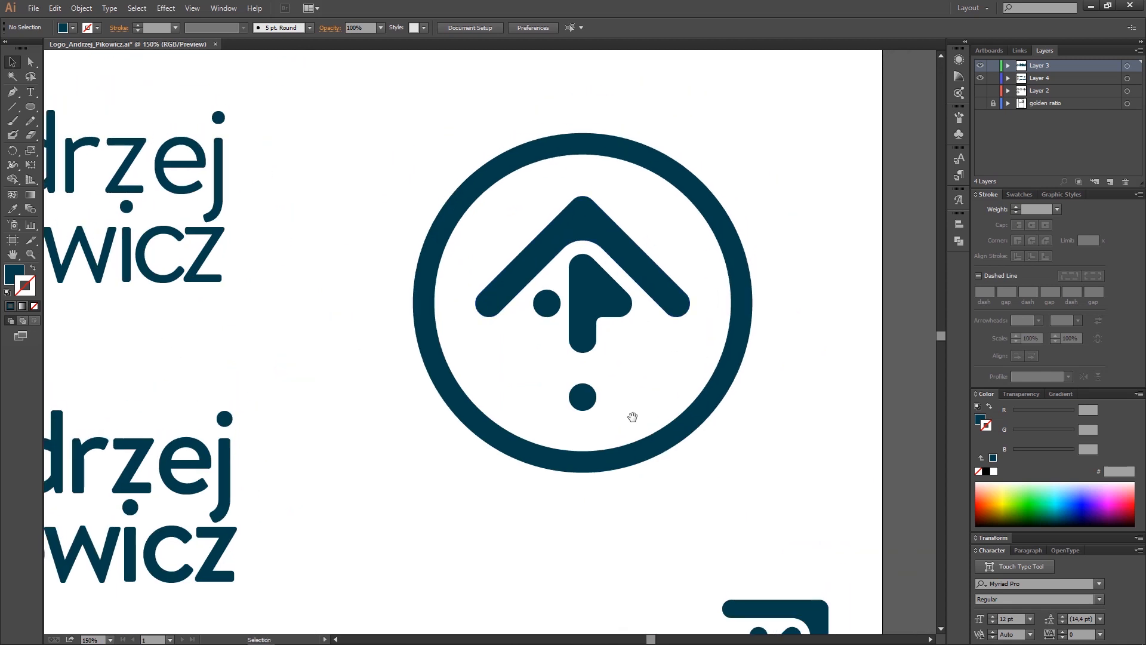
drag(701, 591, 672, 342)
drag(666, 423, 672, 316)
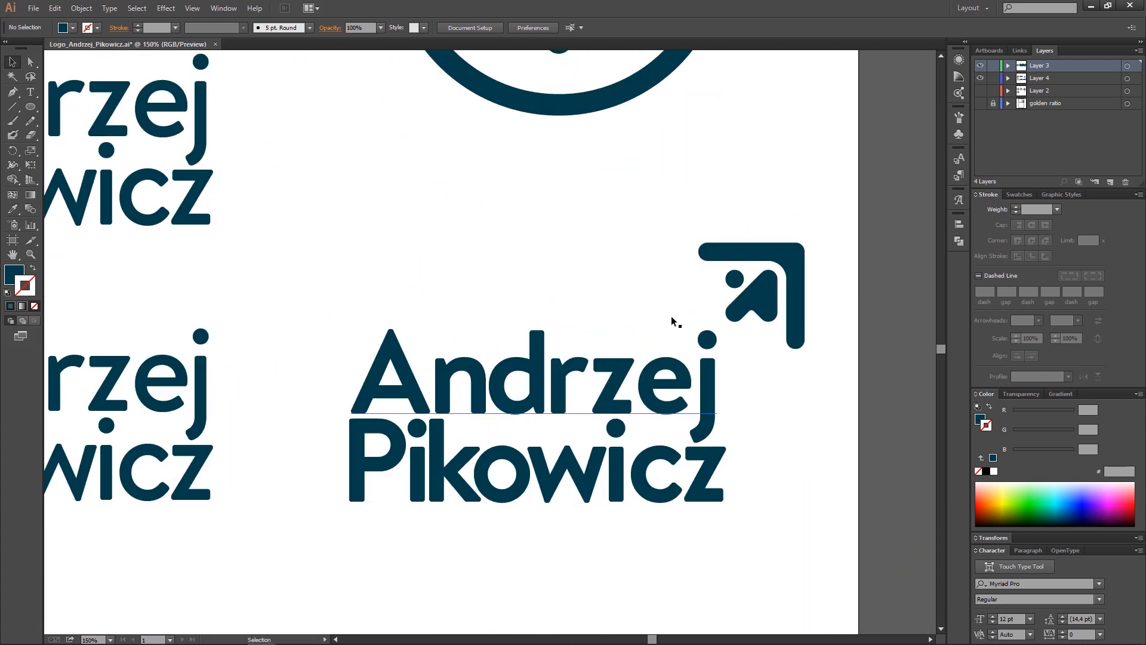
drag(331, 336, 762, 324)
drag(415, 334, 521, 413)
key(ctrl+minus)
key(ctrl+minus)
key(ctrl+minus)
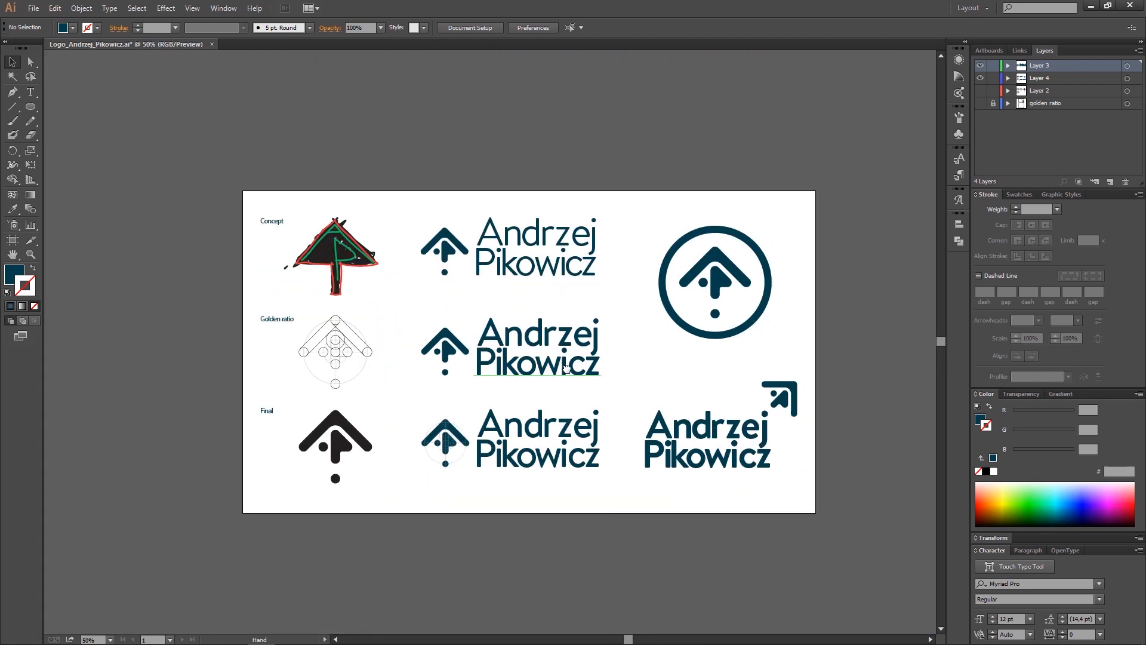
drag(566, 369, 567, 367)
scroll(563, 357, up, 1)
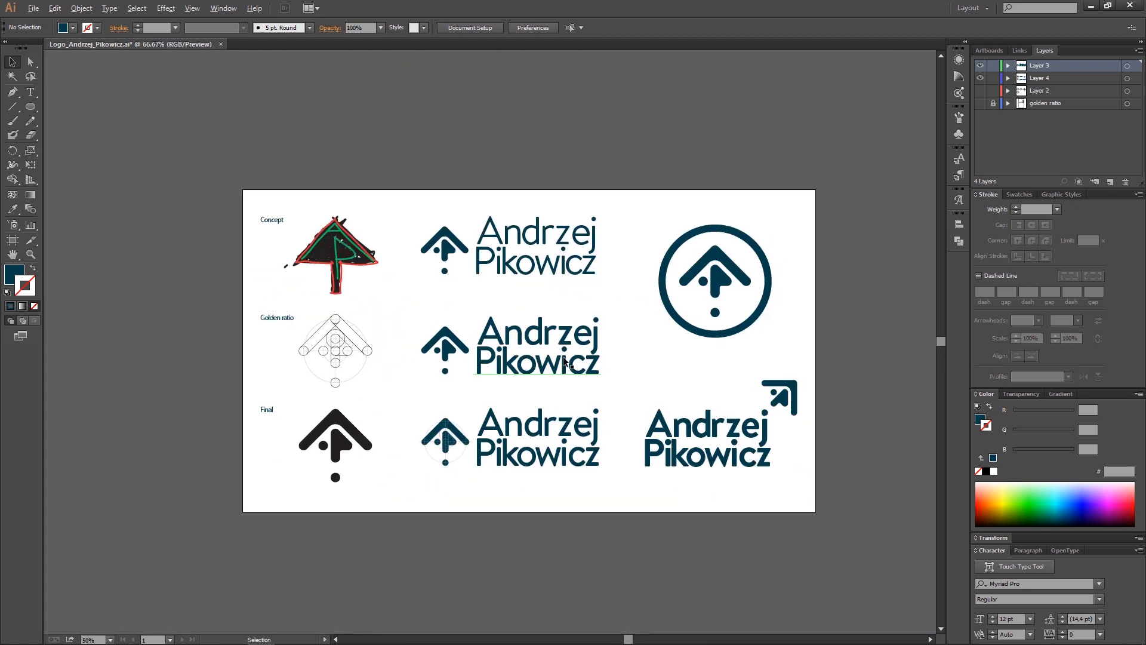
- Hide Layer 4 and keep Layer 3 shown to present only the main logo with name
click(980, 66)
click(980, 66)
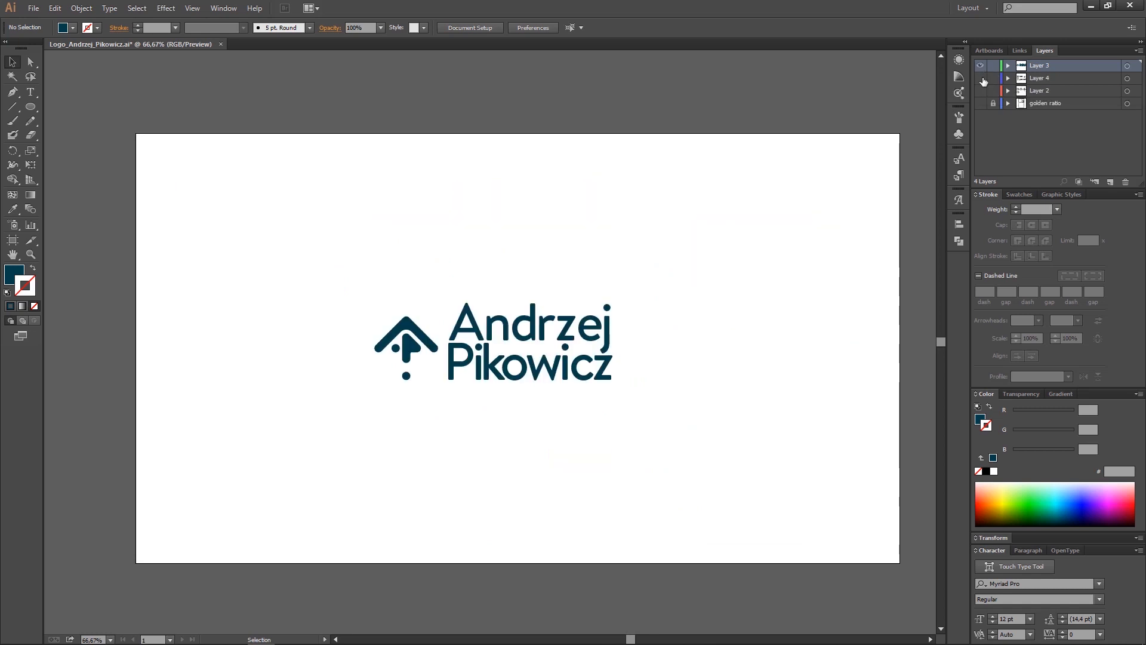
drag(733, 278, 730, 280)
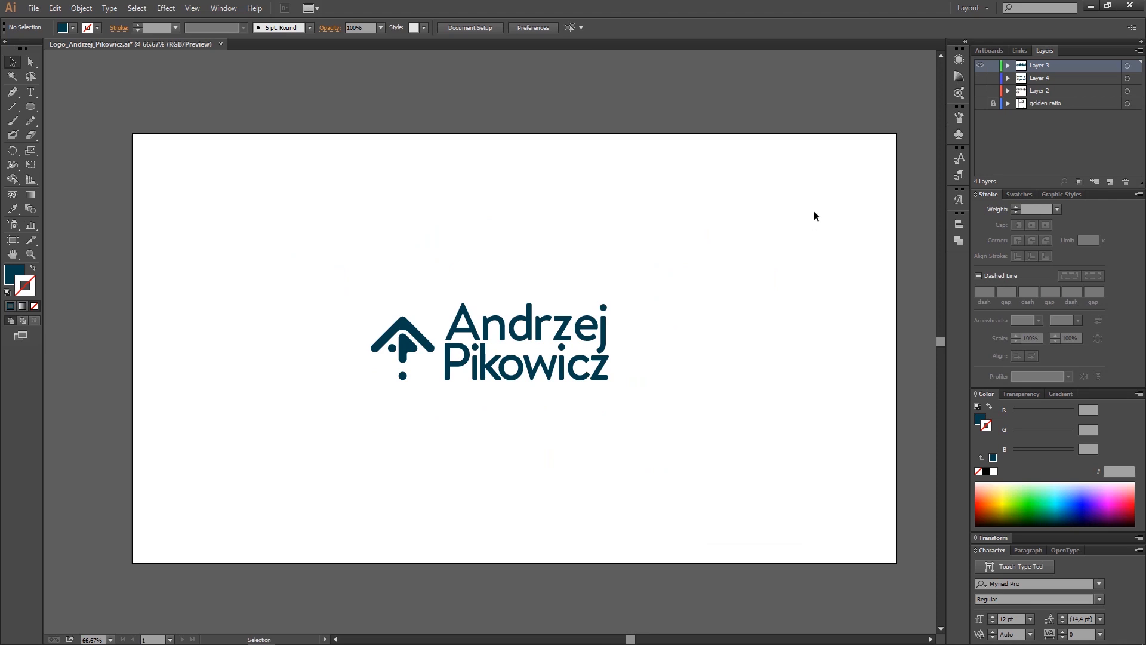